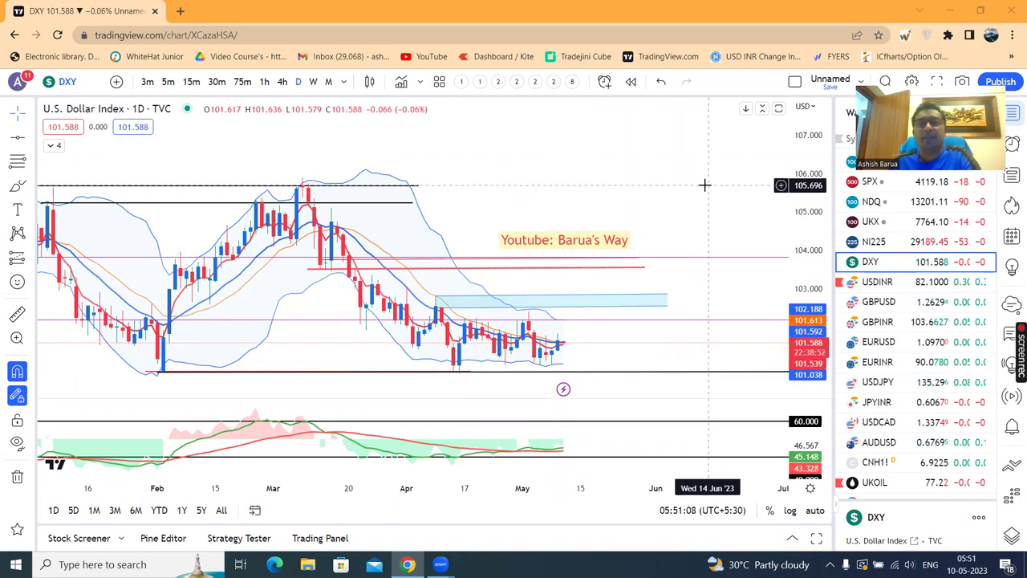
# - Pan the DXY chart left to leave more room ahead of price
pyautogui.scroll(-1, 704, 185)
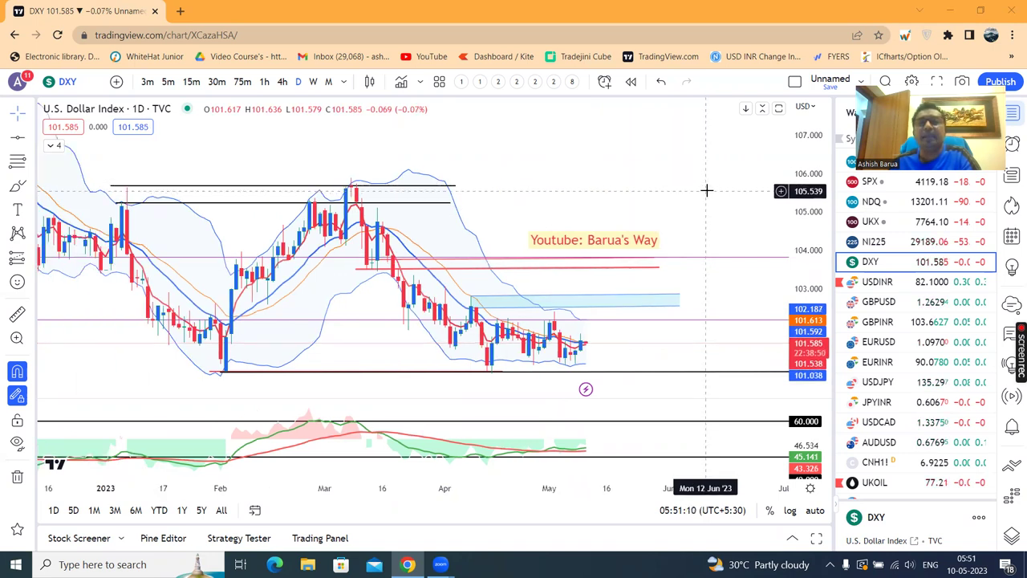
pyautogui.scroll(-1, 706, 188)
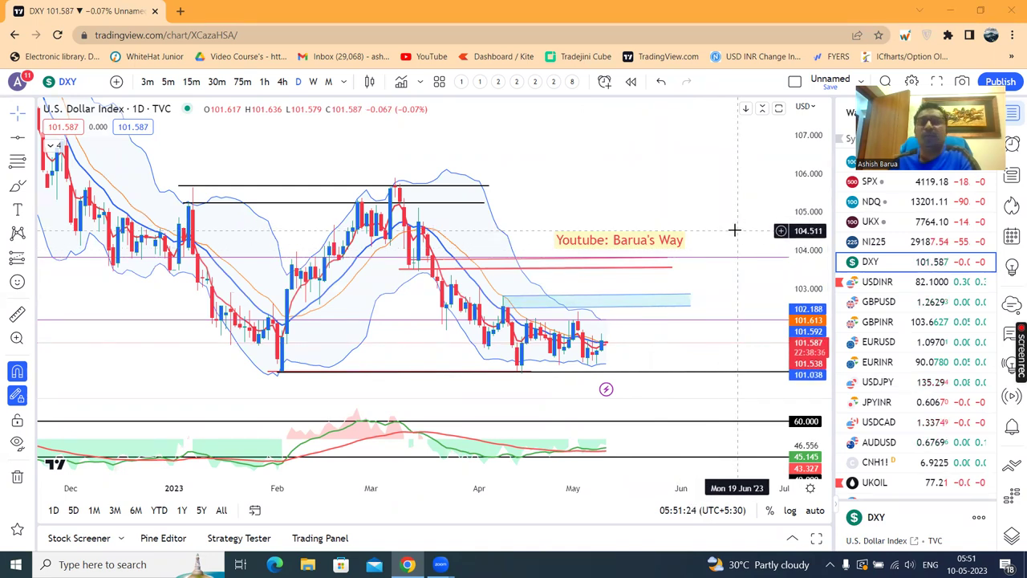
pyautogui.scroll(-1, 734, 230)
pyautogui.moveTo(734, 231); pyautogui.dragTo(648, 225)
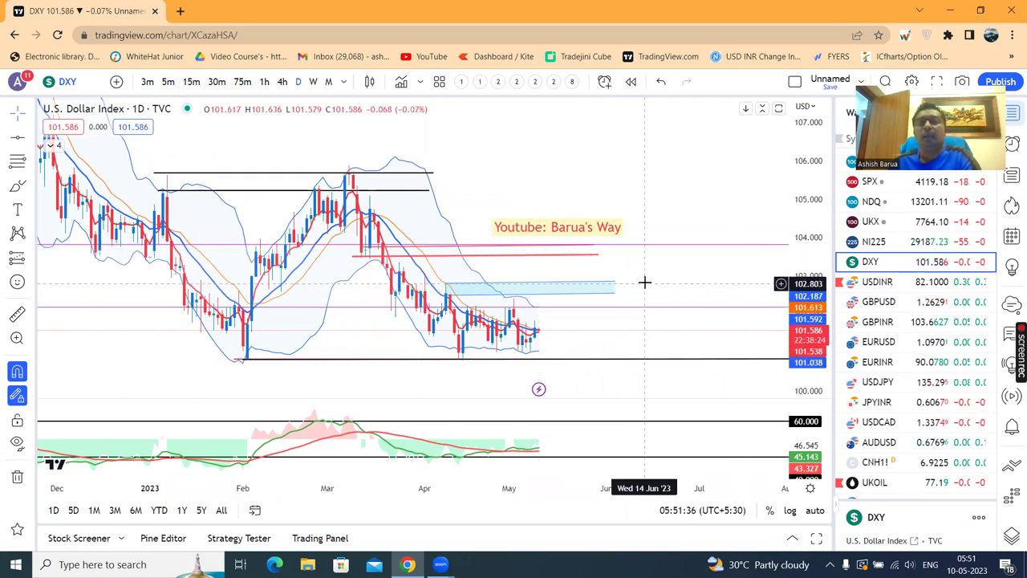
# - Load the USD/INR chart and compress its price scale to fit the trendlines
pyautogui.click(891, 289)
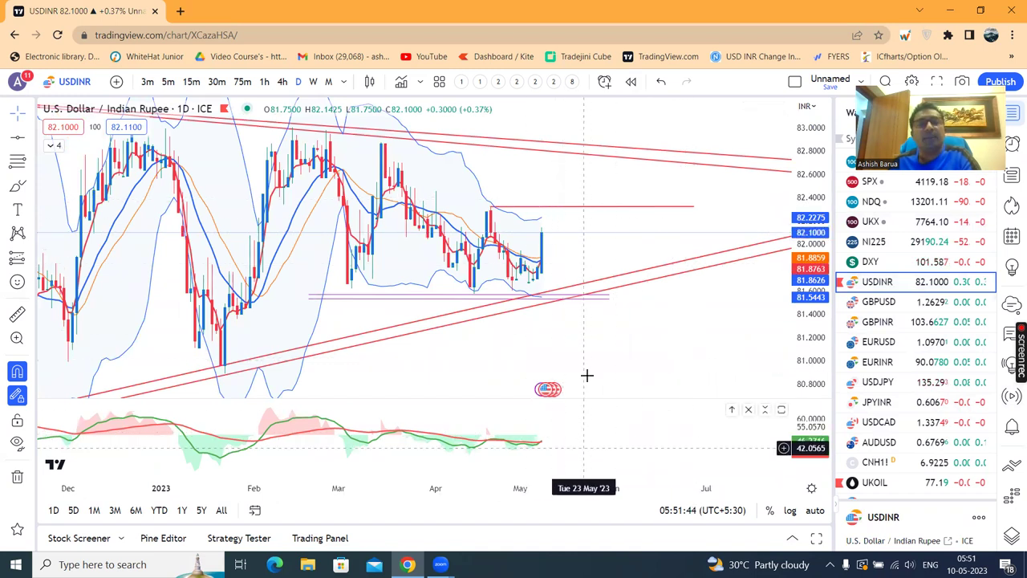
pyautogui.scroll(-1, 587, 267)
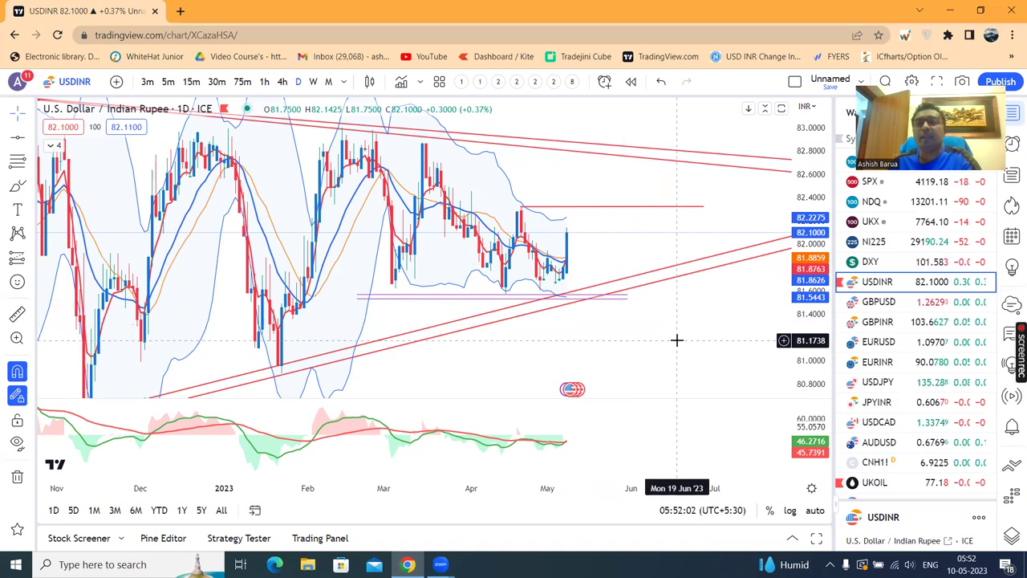
pyautogui.scroll(-1, 676, 340)
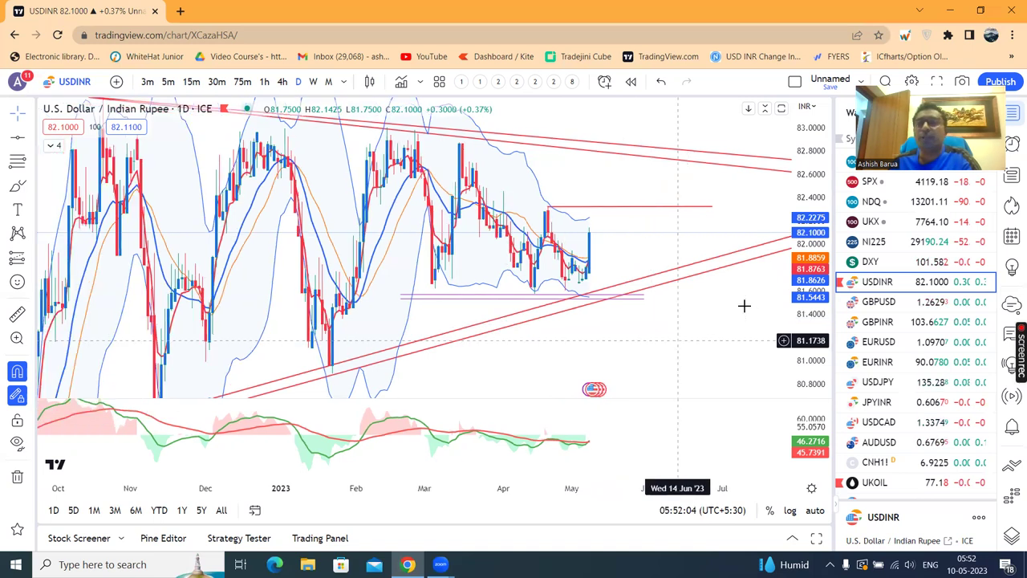
pyautogui.moveTo(817, 260); pyautogui.dragTo(816, 297)
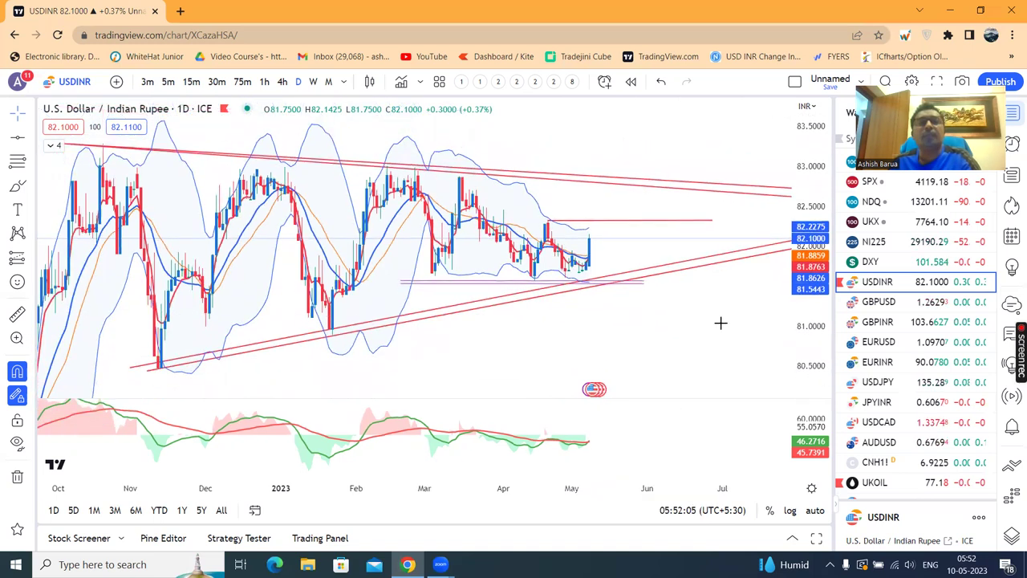
# - Turn on magnet snapping to candle prices and compress the price range further
pyautogui.click(23, 371)
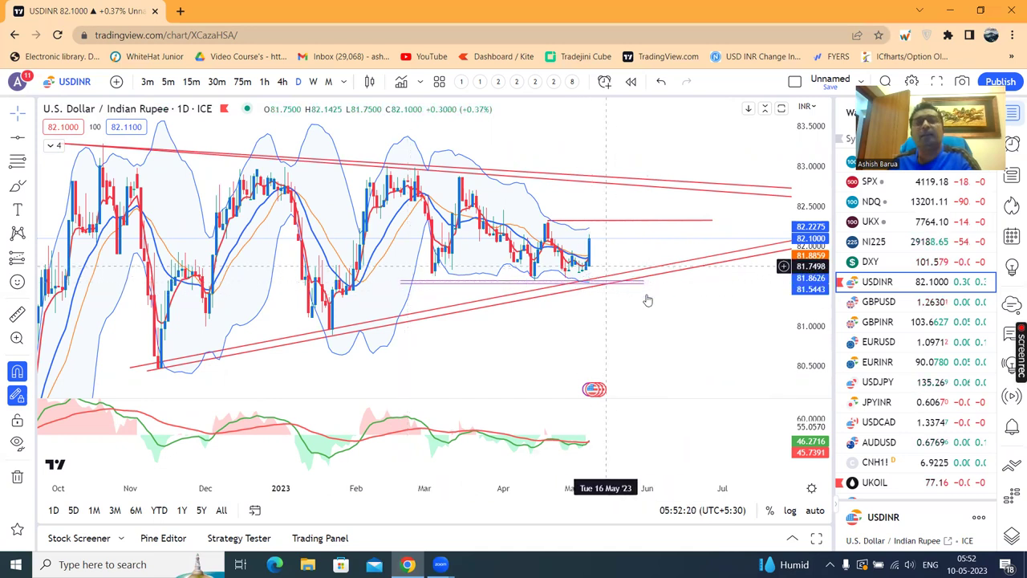
pyautogui.scroll(1, 692, 317)
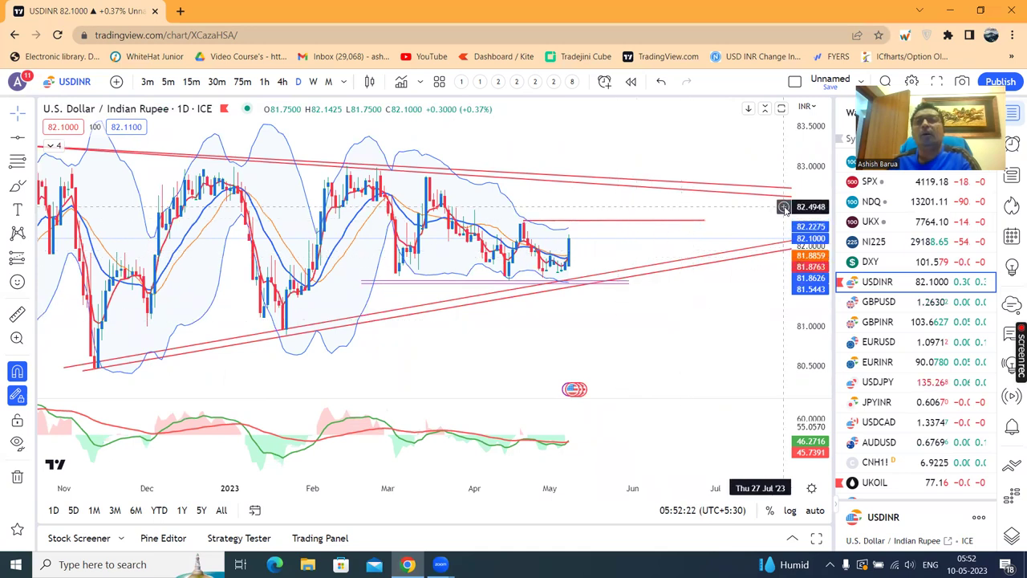
pyautogui.moveTo(810, 205); pyautogui.dragTo(810, 226)
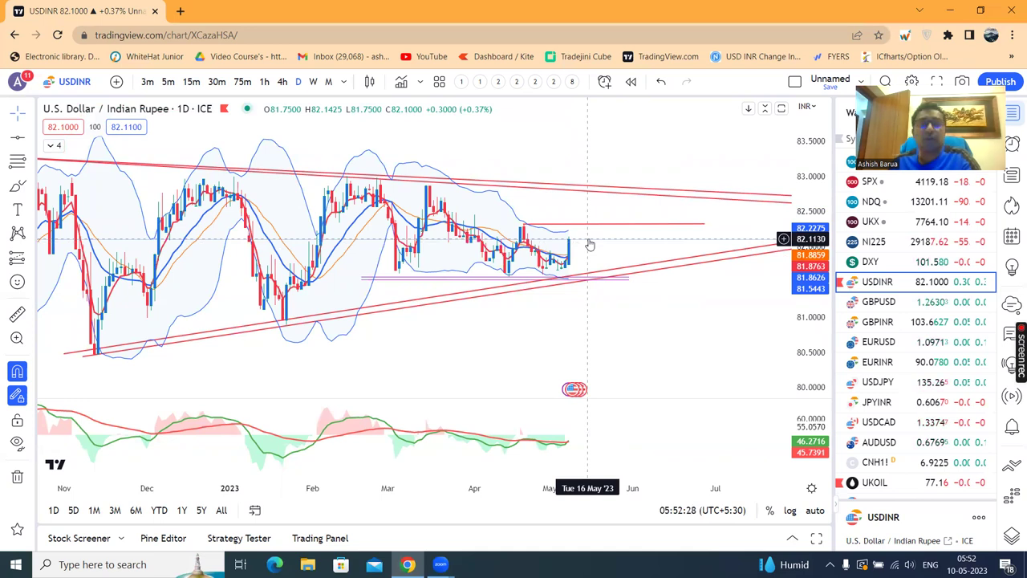
pyautogui.scroll(-1, 561, 353)
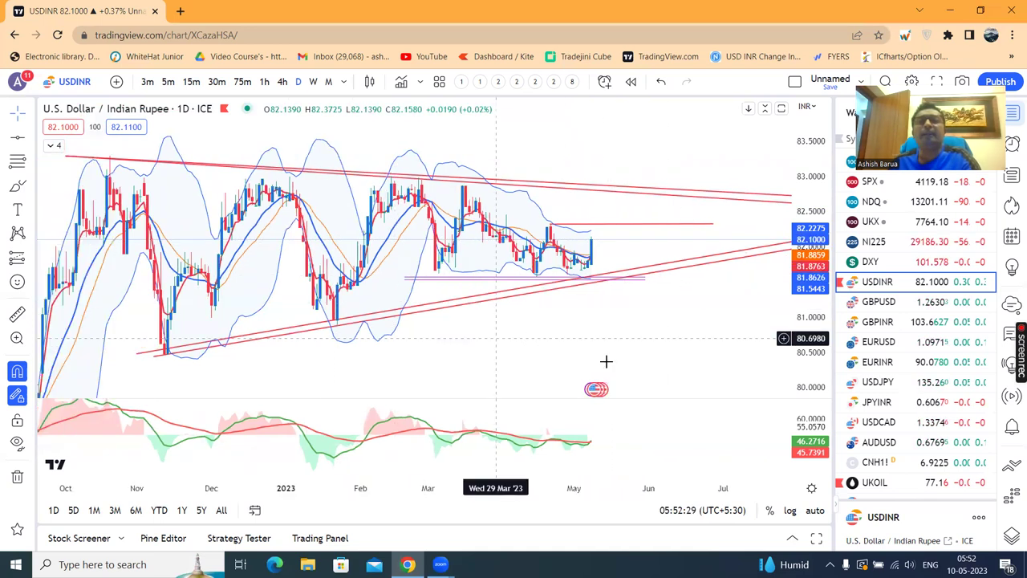
pyautogui.scroll(-1, 497, 256)
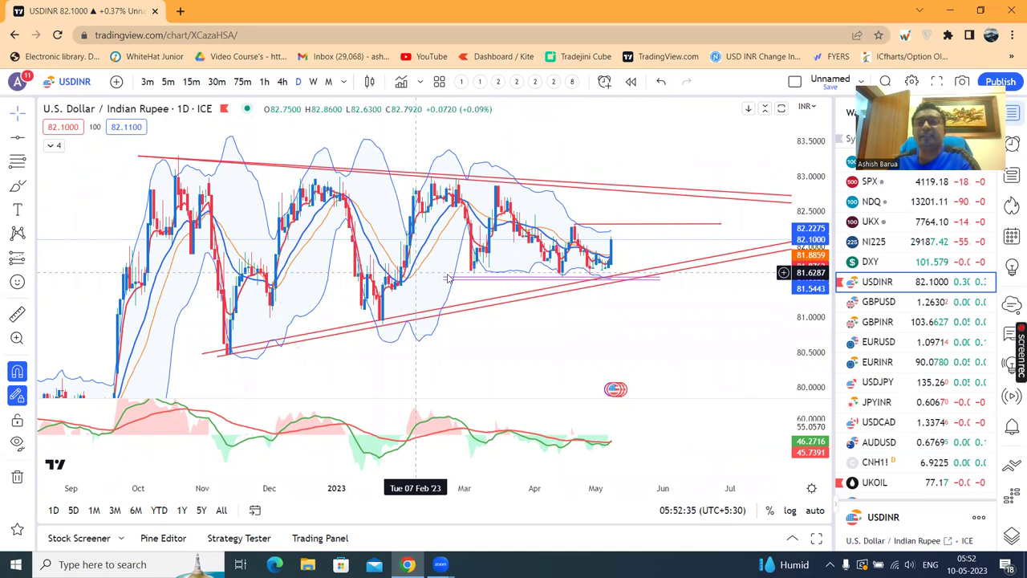
# - Move the red resistance line's right end to 82.33, then load GBP/USD
pyautogui.click(657, 283)
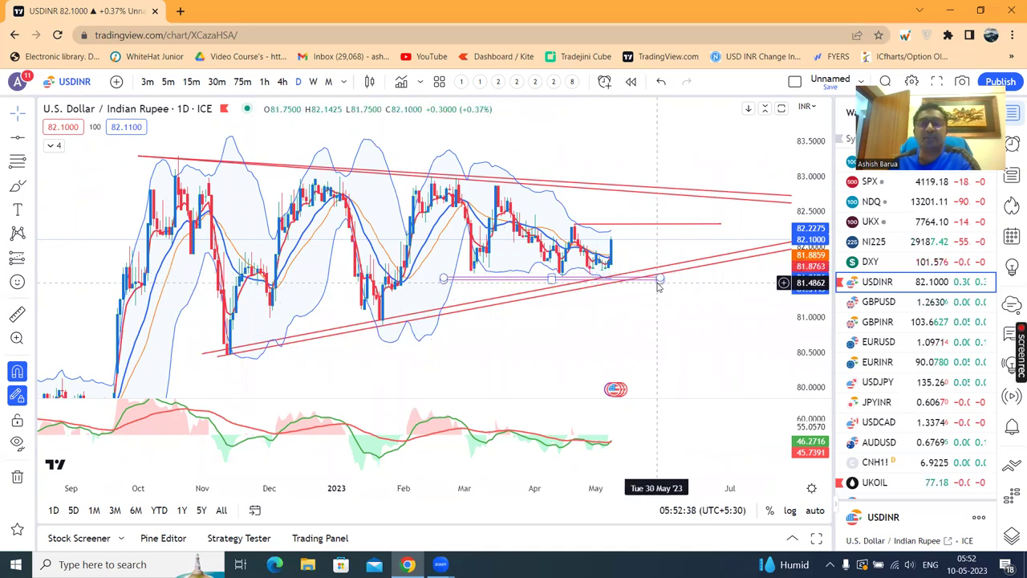
pyautogui.click(633, 188)
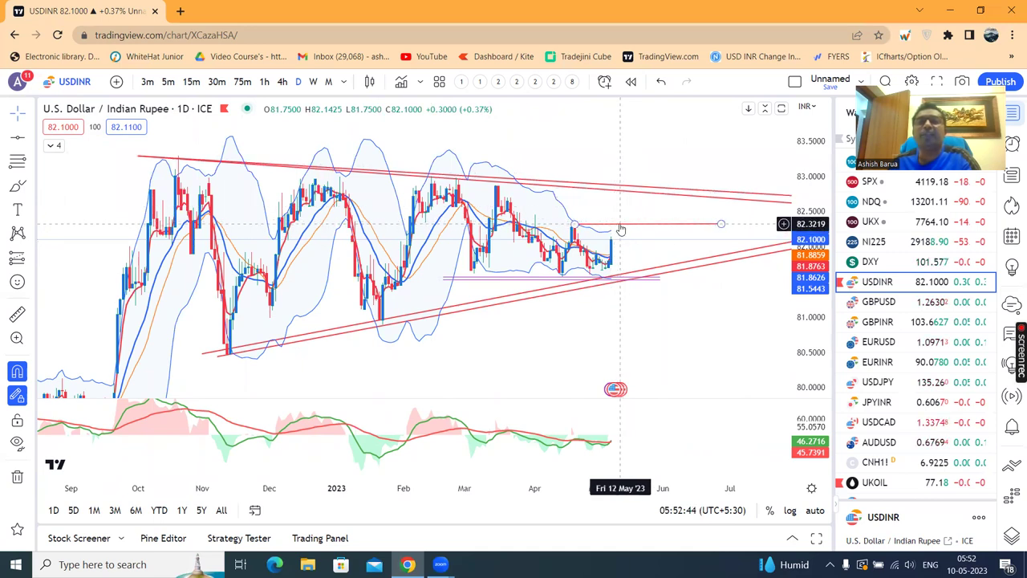
pyautogui.moveTo(722, 224); pyautogui.dragTo(778, 224)
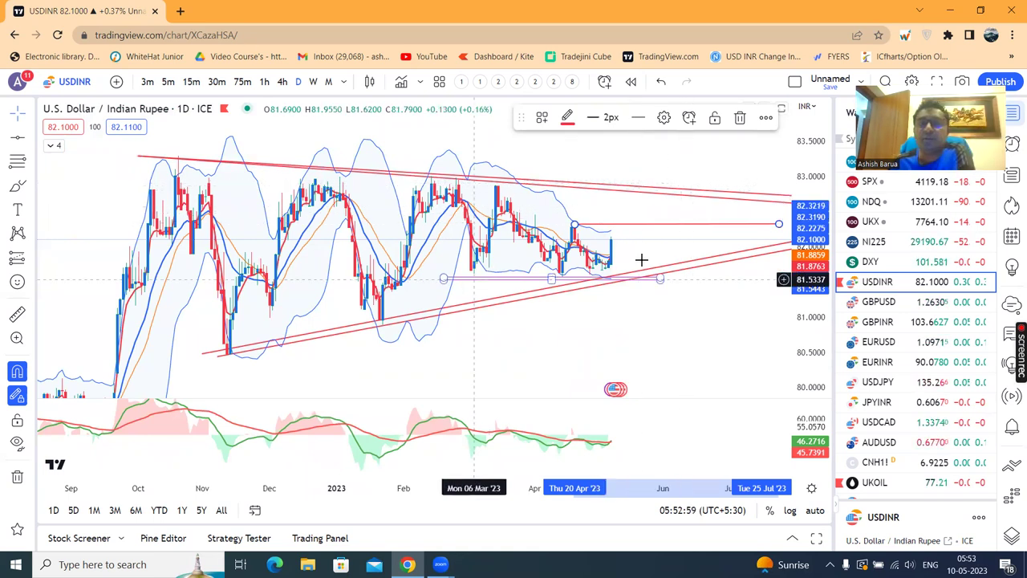
pyautogui.click(702, 324)
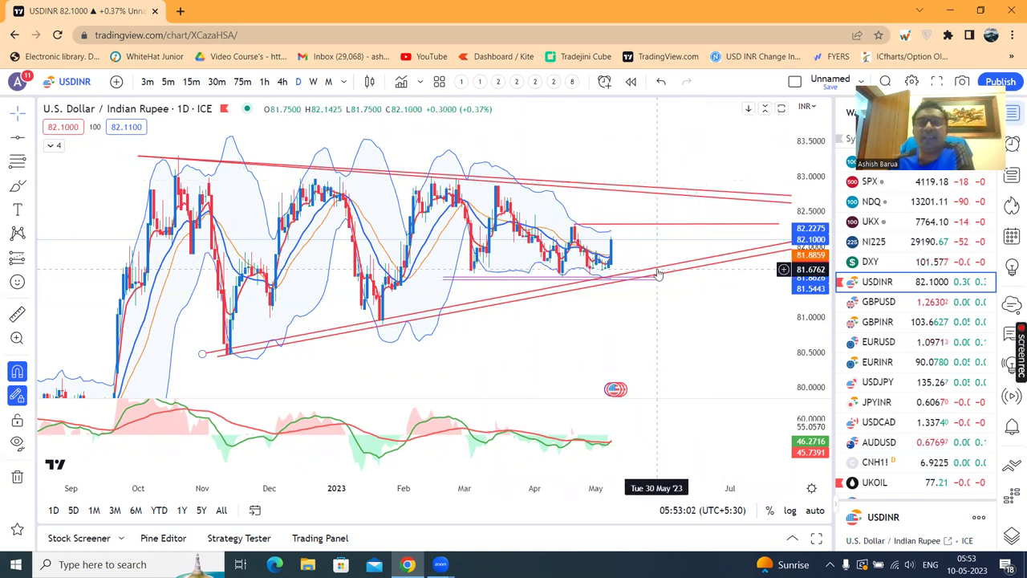
pyautogui.click(907, 307)
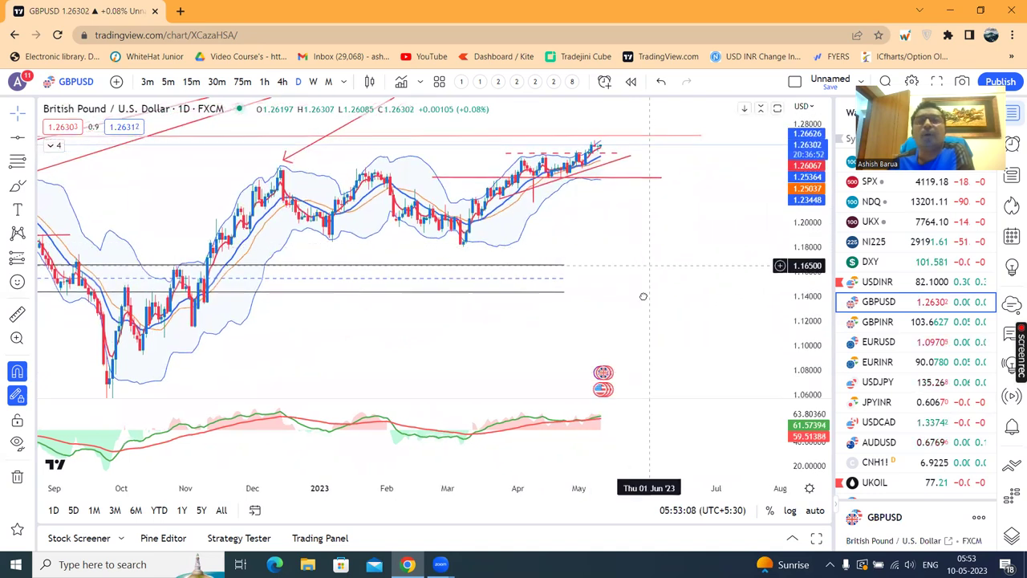
# - Review GBP/USD with its oscillator pane stretched taller, then load GBP/INR
pyautogui.scroll(1, 642, 296)
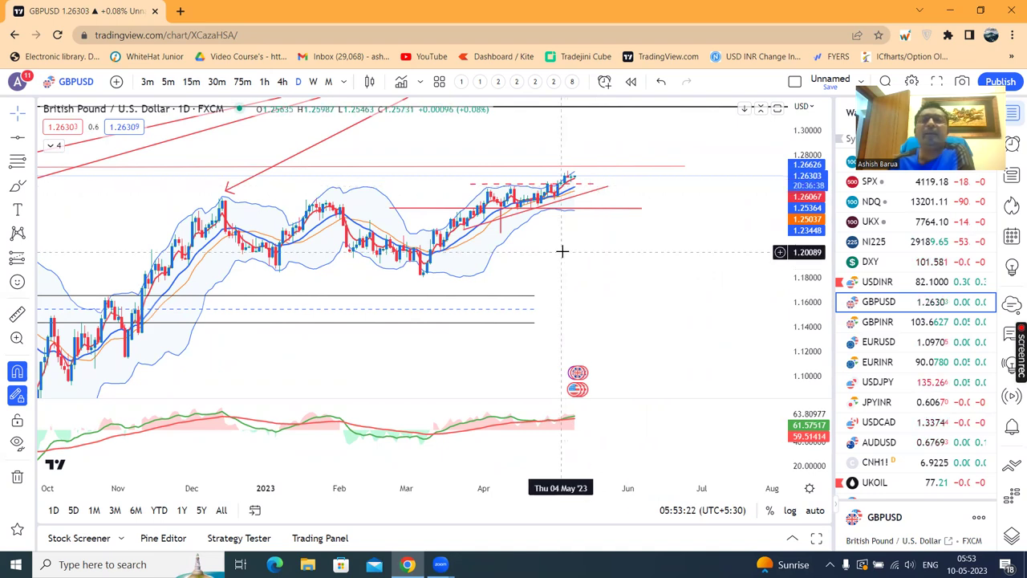
pyautogui.scroll(1, 650, 272)
pyautogui.scroll(1, 650, 272)
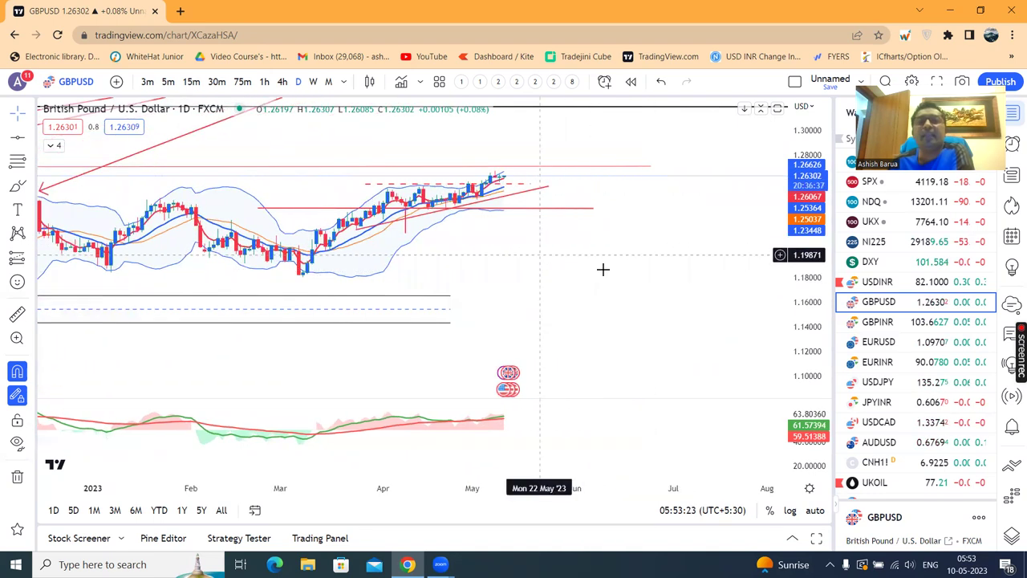
pyautogui.scroll(1, 587, 243)
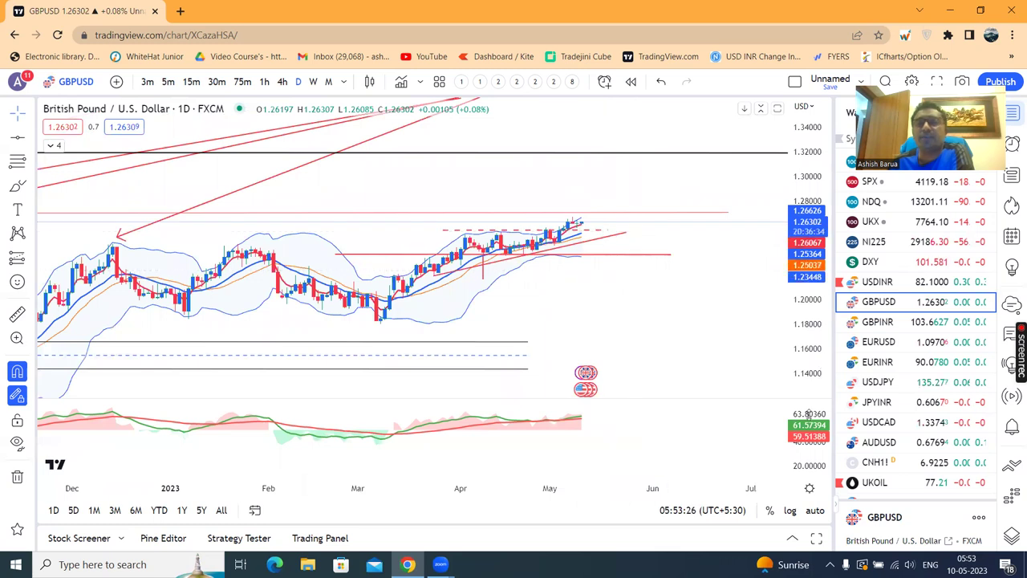
pyautogui.moveTo(810, 435); pyautogui.dragTo(810, 421)
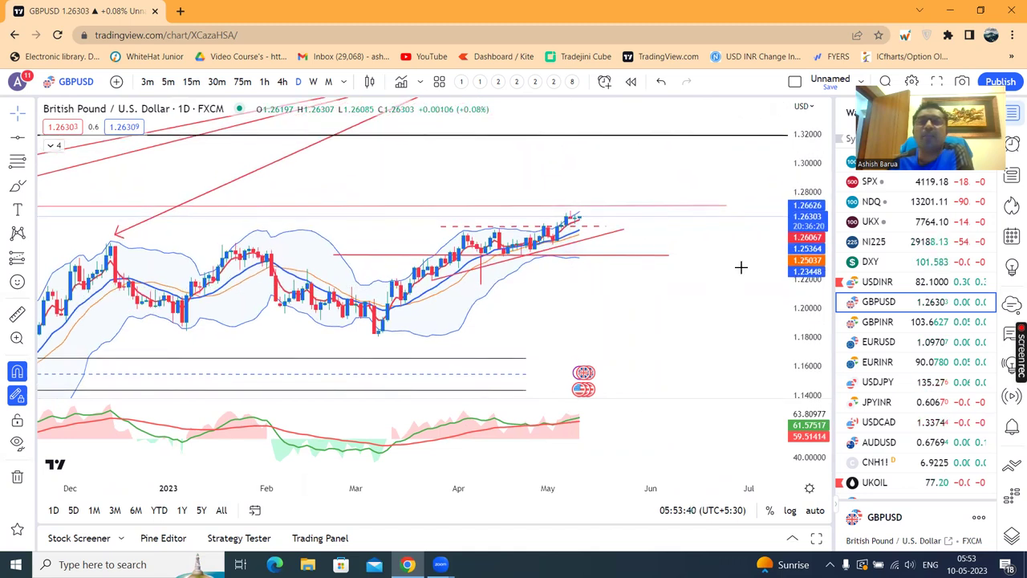
pyautogui.scroll(-1, 670, 310)
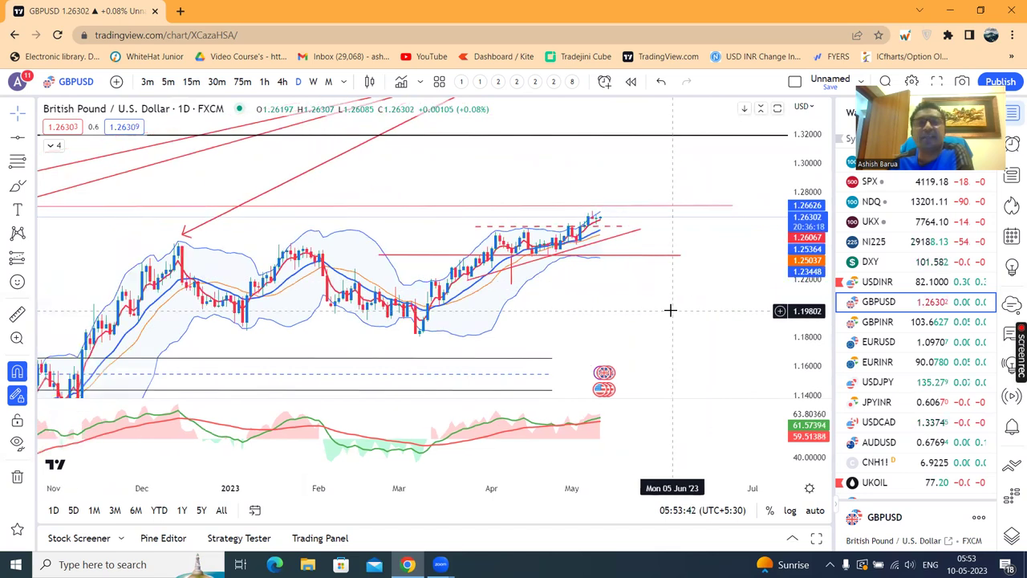
pyautogui.scroll(1, 670, 309)
pyautogui.click(876, 323)
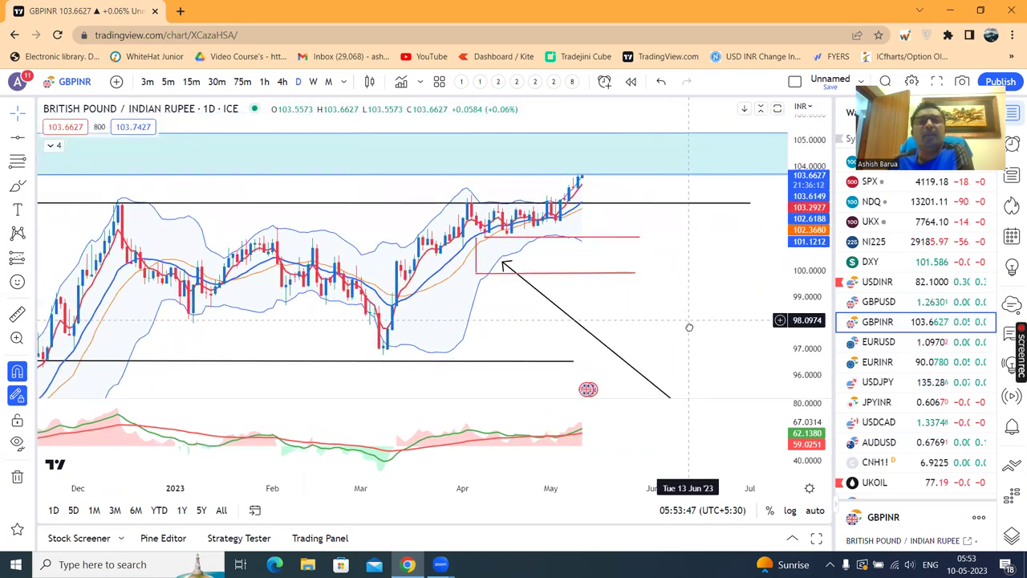
# - View GBP/INR monthly, dismiss the antivirus warning, and compress the price scale
pyautogui.click(328, 82)
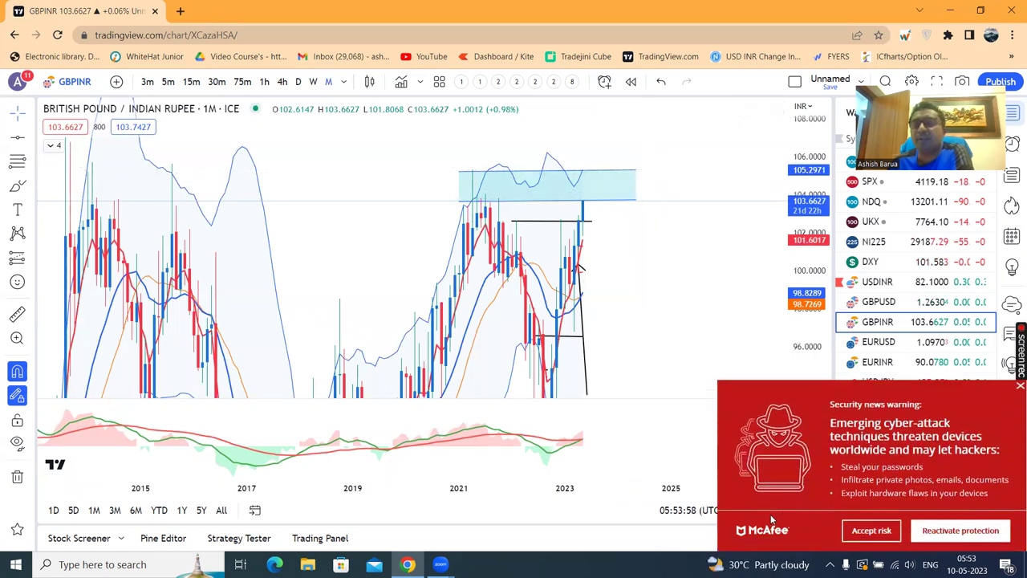
pyautogui.click(861, 530)
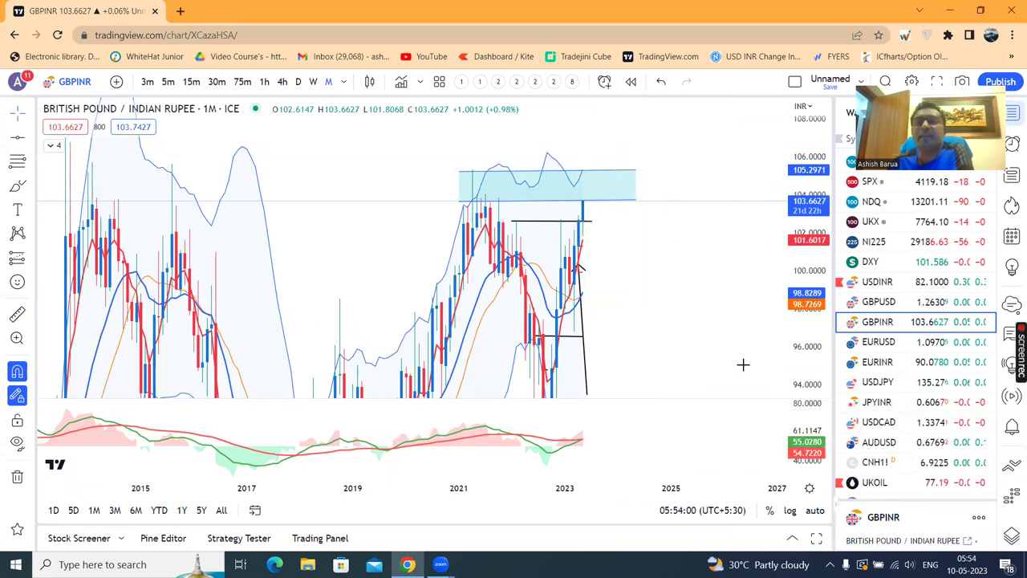
pyautogui.moveTo(791, 225); pyautogui.dragTo(766, 331)
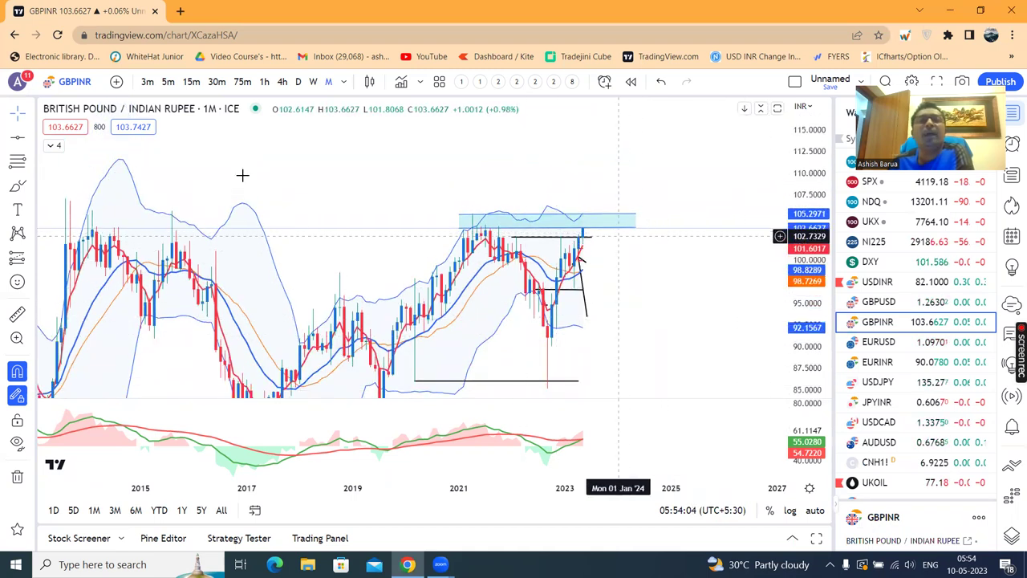
# - Return to the daily timeframe and stretch the price scale to show the shaded zone
pyautogui.click(297, 81)
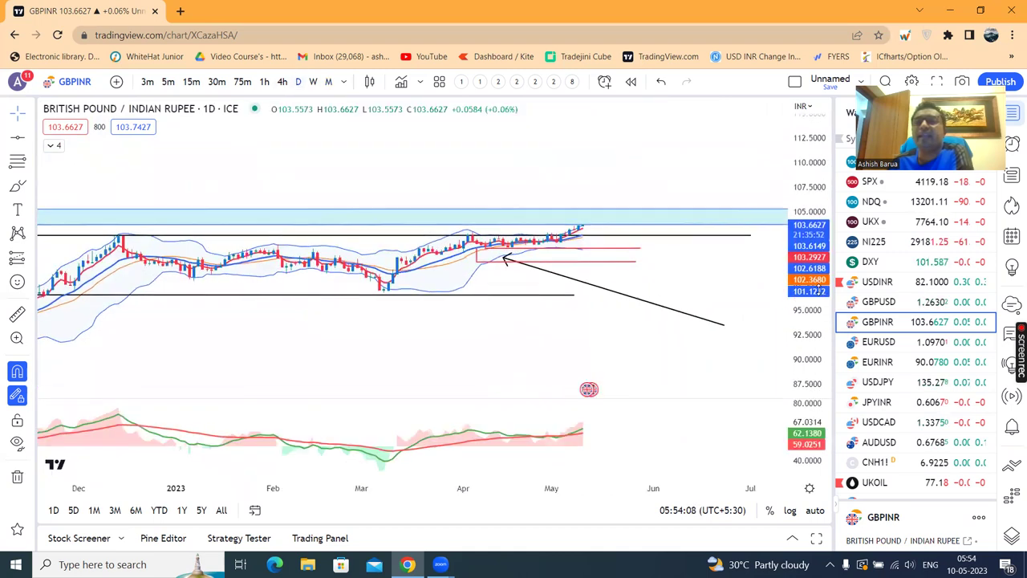
pyautogui.moveTo(813, 315); pyautogui.dragTo(806, 298)
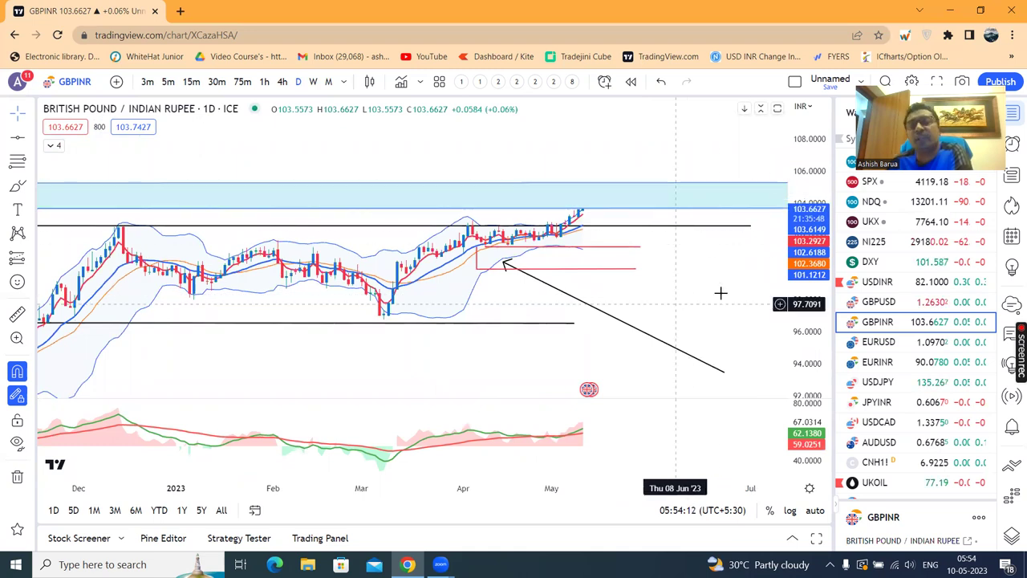
pyautogui.moveTo(815, 303); pyautogui.dragTo(815, 288)
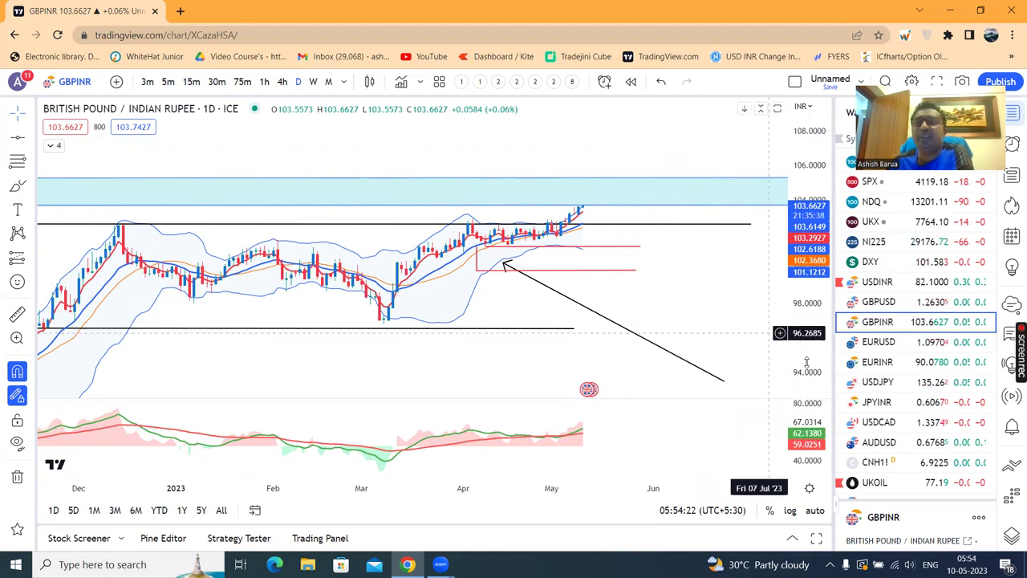
pyautogui.moveTo(811, 346); pyautogui.dragTo(814, 322)
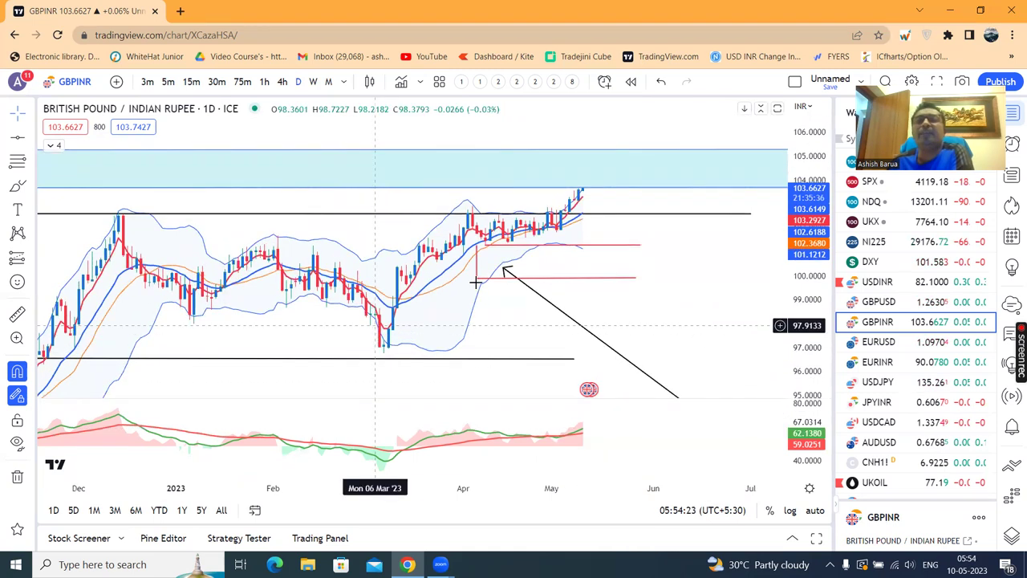
# - Review the EUR/USD daily chart zoomed out, then load EUR/INR
pyautogui.click(880, 341)
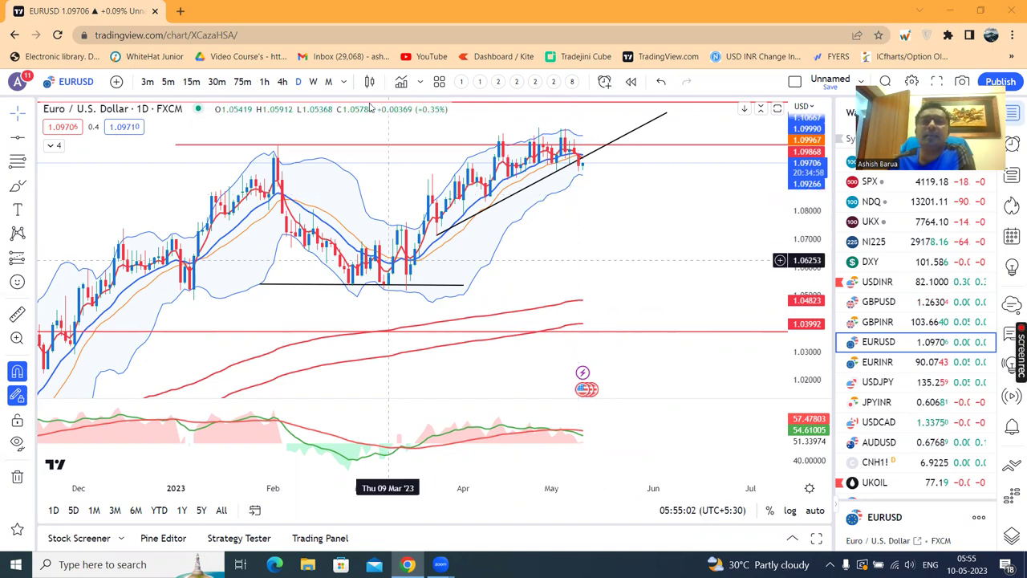
pyautogui.scroll(-1, 614, 211)
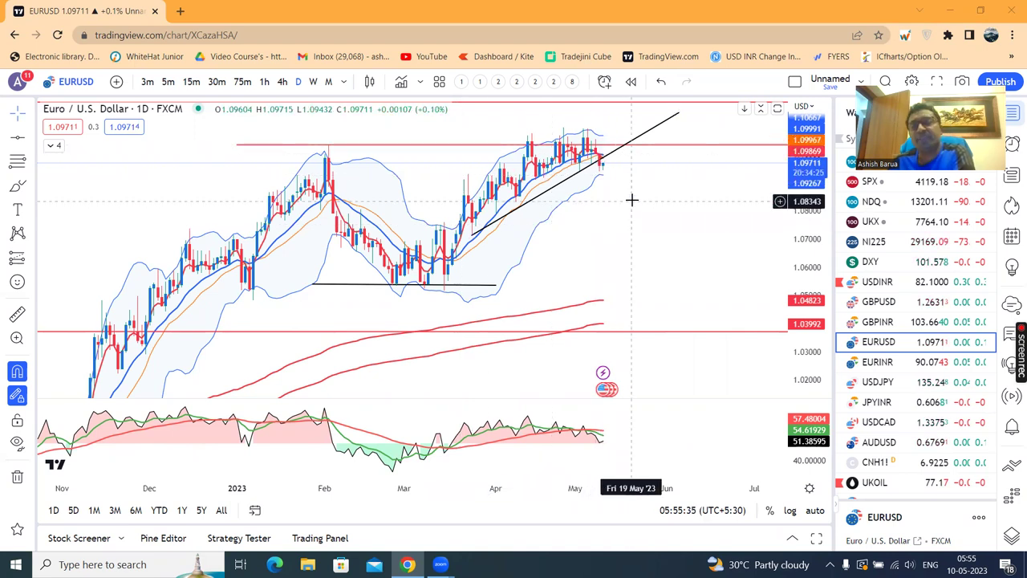
pyautogui.click(905, 363)
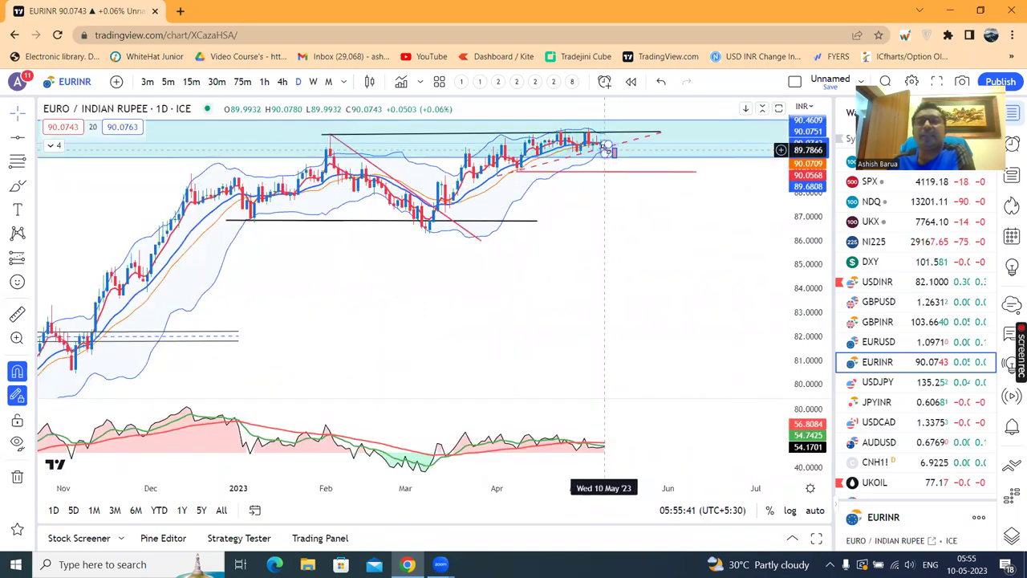
# - Pan EUR/INR's candles and drawings down to mid-view, reload it, and advance to USD/JPY
pyautogui.click(608, 149)
pyautogui.click(686, 144)
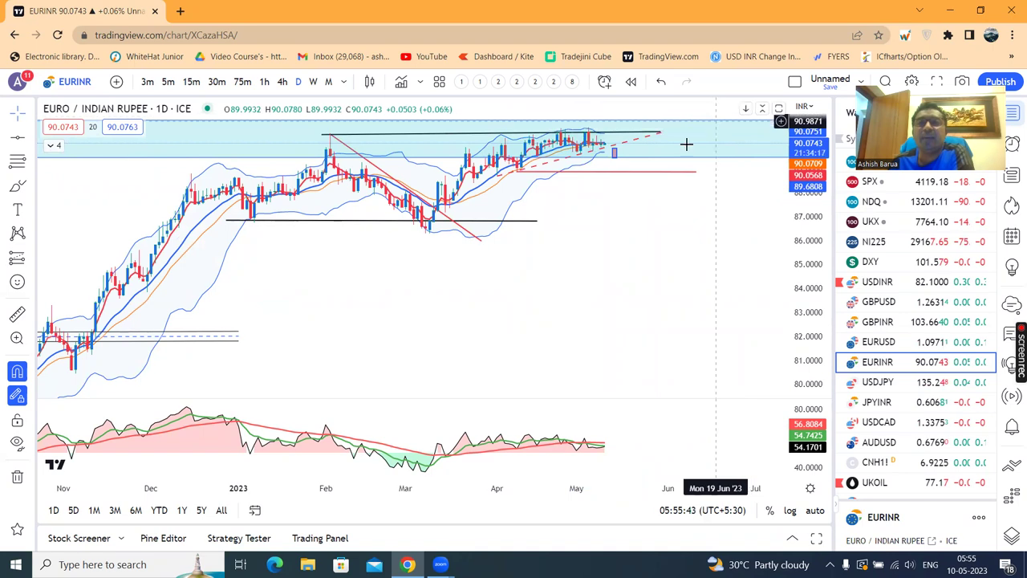
pyautogui.moveTo(704, 204); pyautogui.dragTo(691, 309)
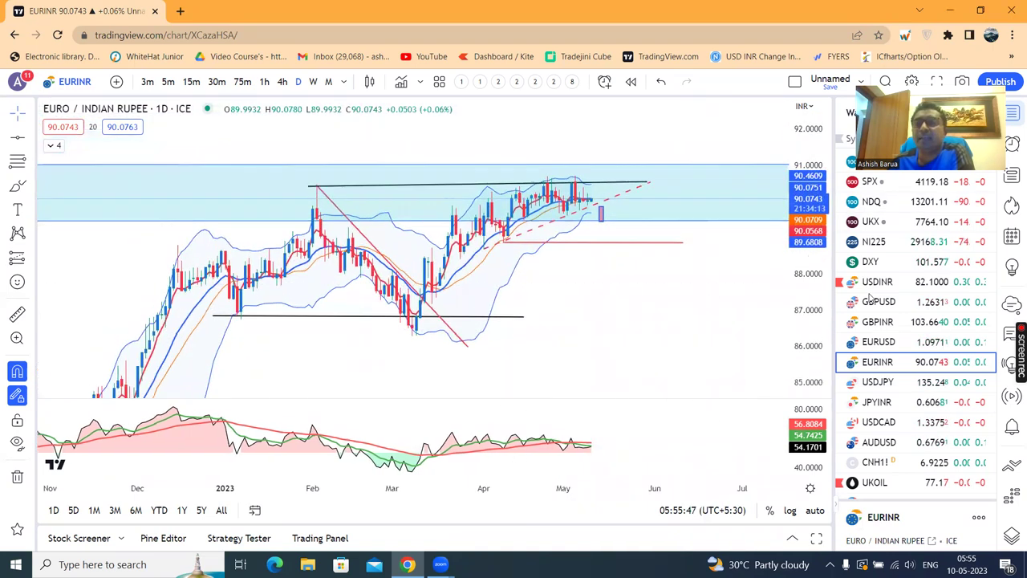
pyautogui.click(879, 341)
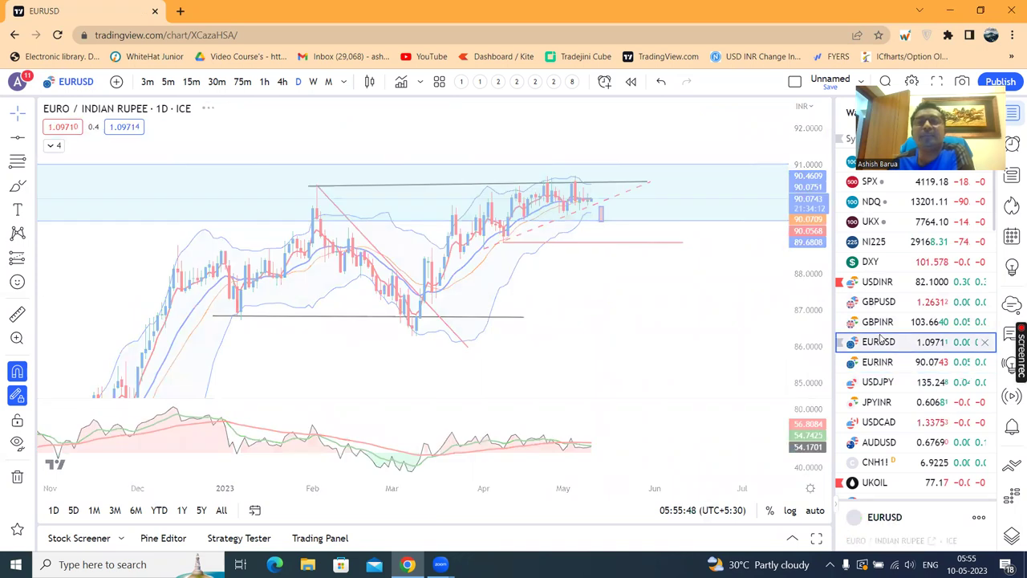
pyautogui.click(878, 361)
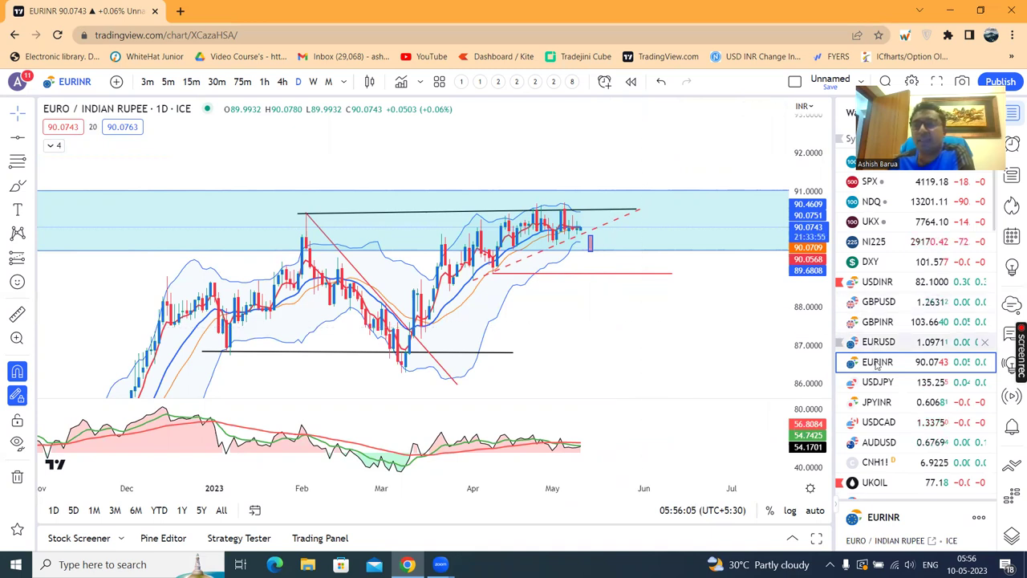
pyautogui.press('Down')
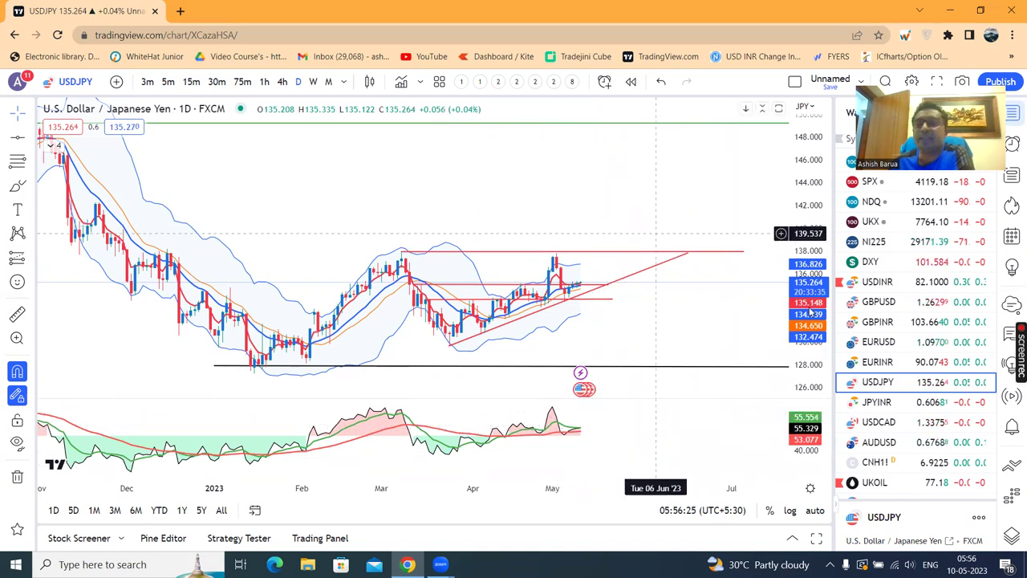
# - Load the JPY/INR daily chart and zoom in horizontally
pyautogui.click(876, 402)
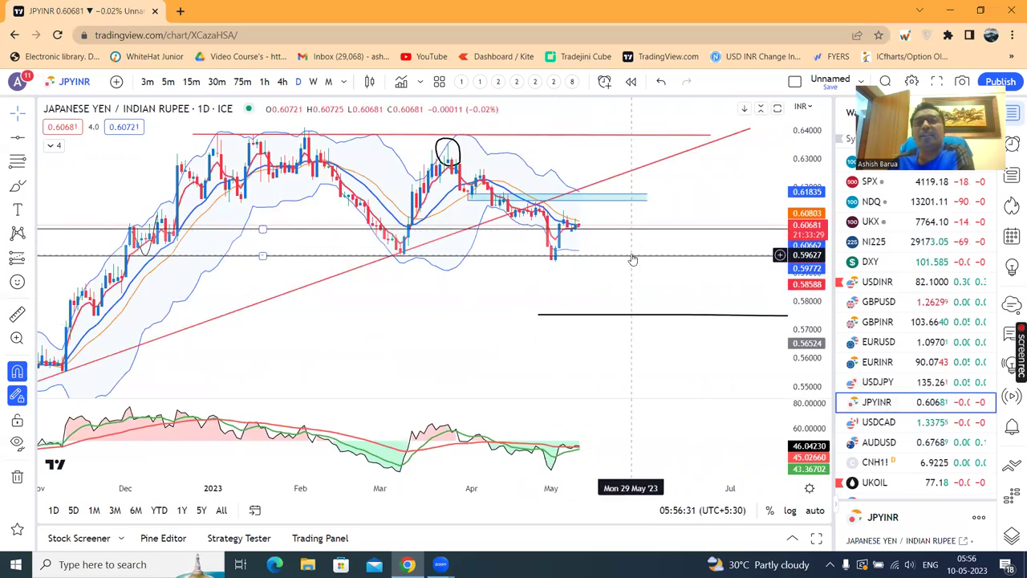
pyautogui.scroll(2, 714, 302)
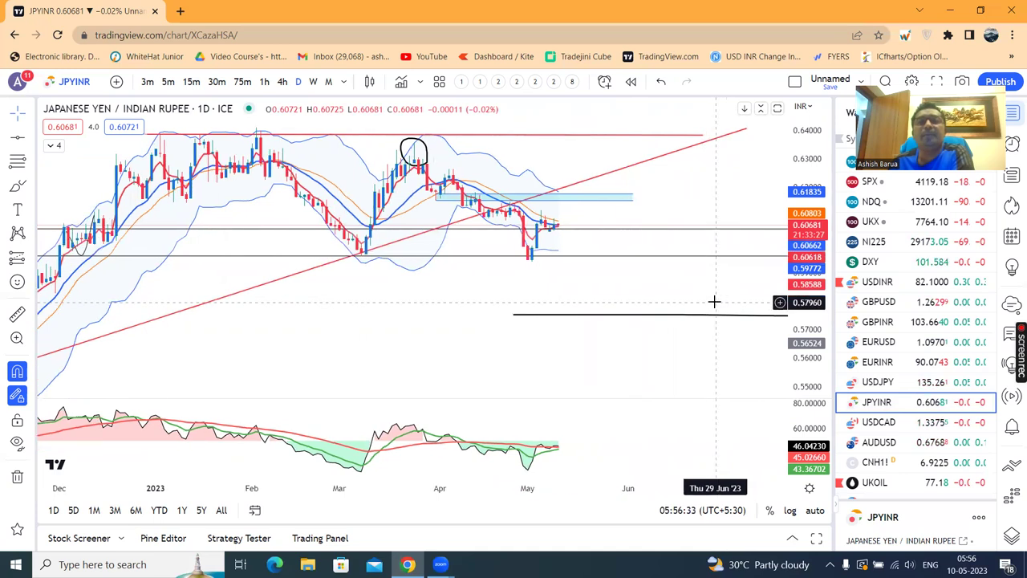